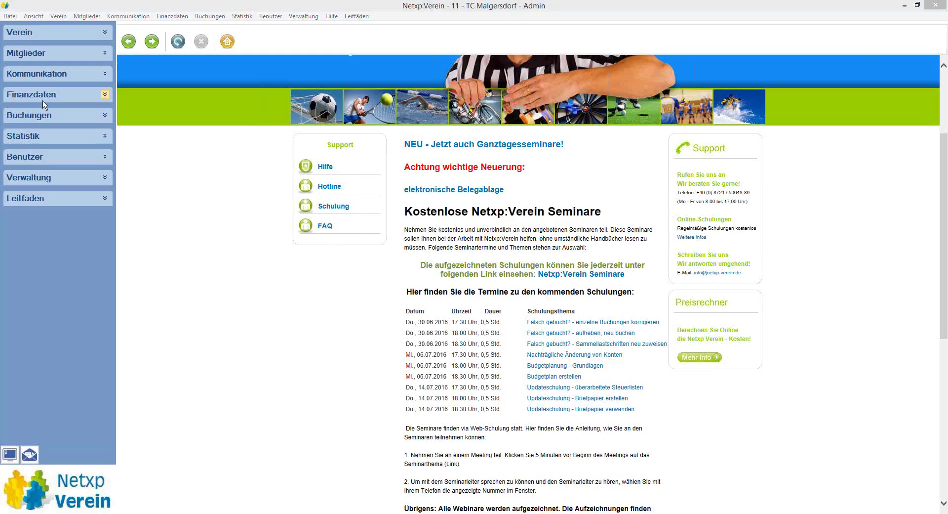
List the journal bookings from 01.01.2016 to 31.12.2016 and look through the entries grouped by E/A-Stelle.
click(51, 117)
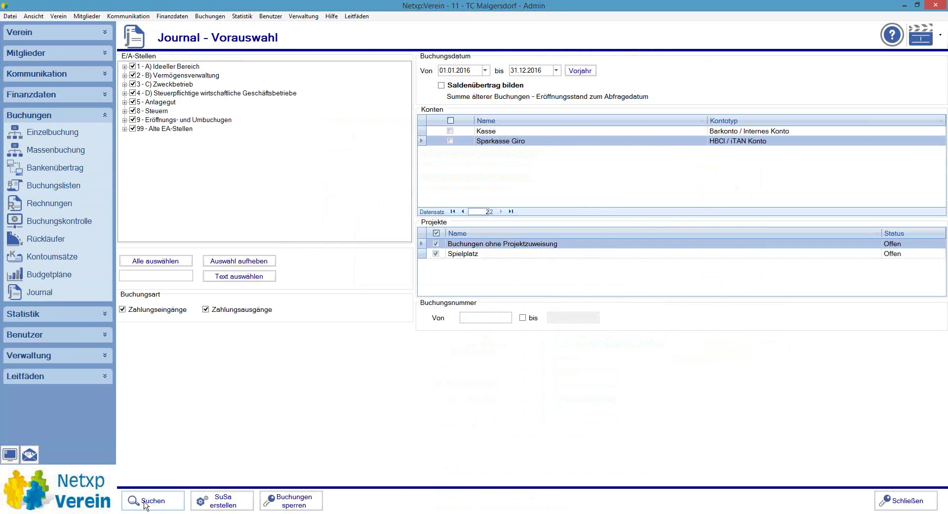
click(145, 502)
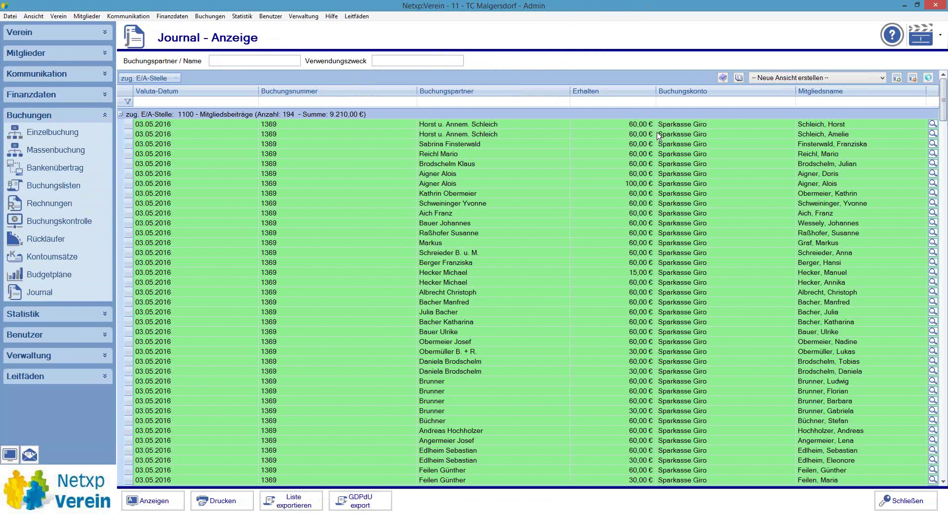
drag(944, 98, 364, 114)
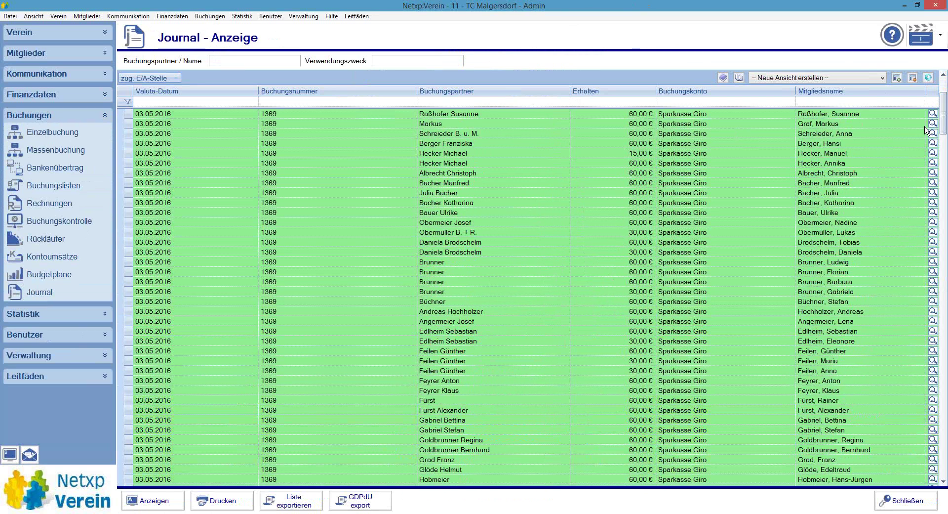
drag(944, 124, 947, 175)
drag(946, 224, 946, 414)
click(434, 336)
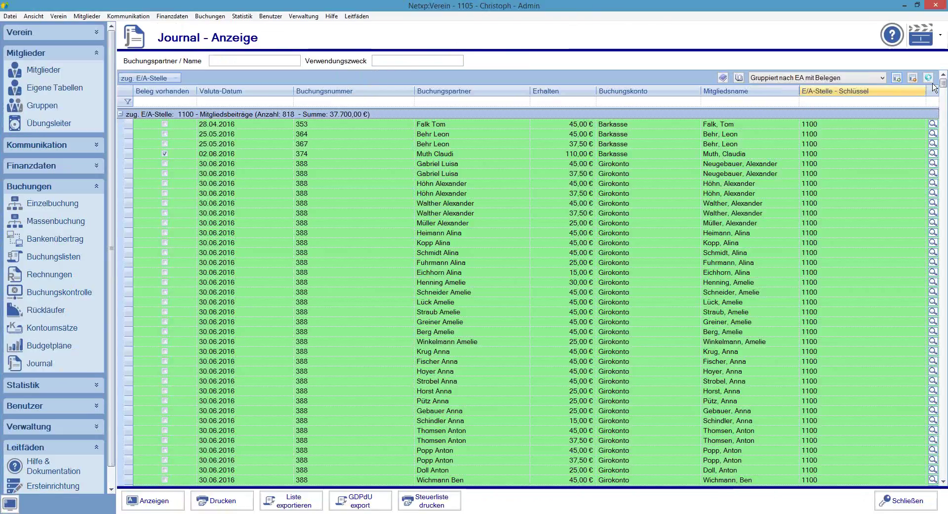
Review the journal view "Gruppiert nach EA mit Belegen" down to its last E/A-Stelle groups, including 4212 - Verkauf Gaststätte 19 %.
drag(945, 139, 947, 474)
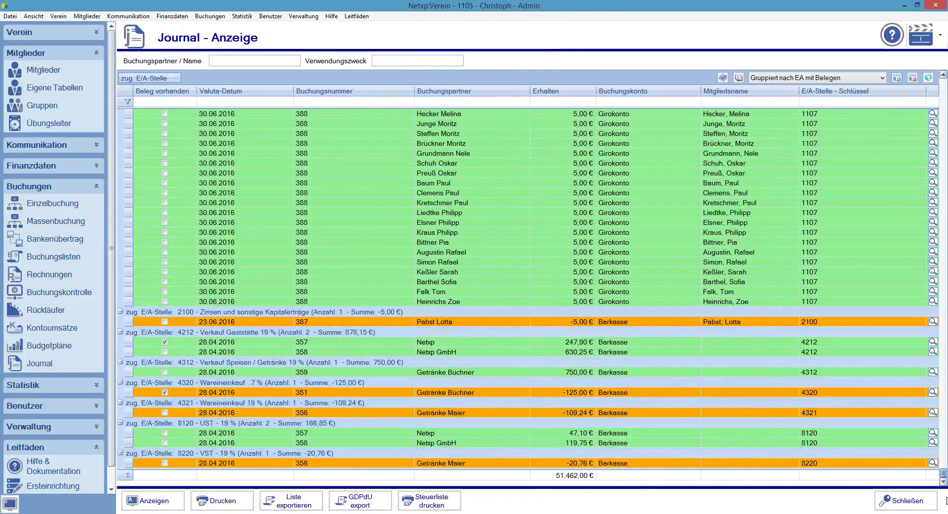
click(621, 352)
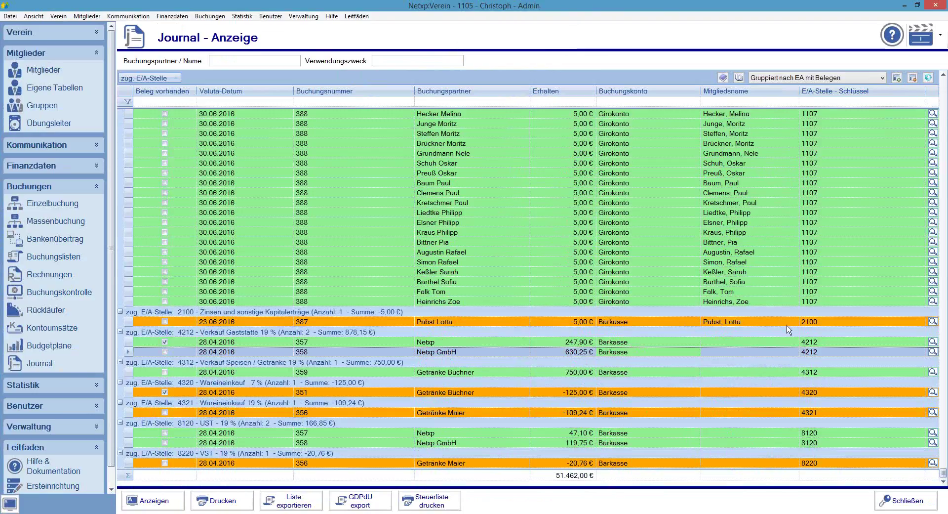
drag(944, 478, 943, 83)
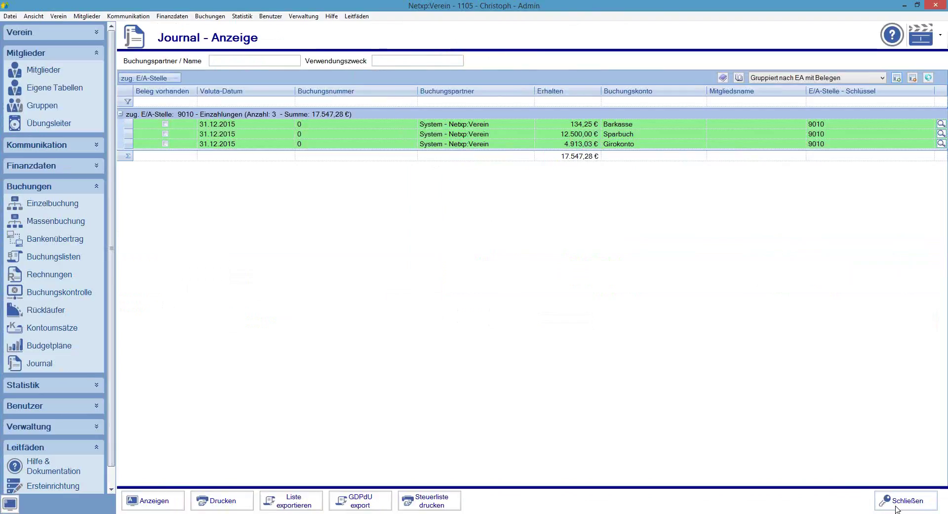
Return to the journal preselection, set the booking date range to 01.01.2016 through 31.12.2016 and run the search.
click(909, 498)
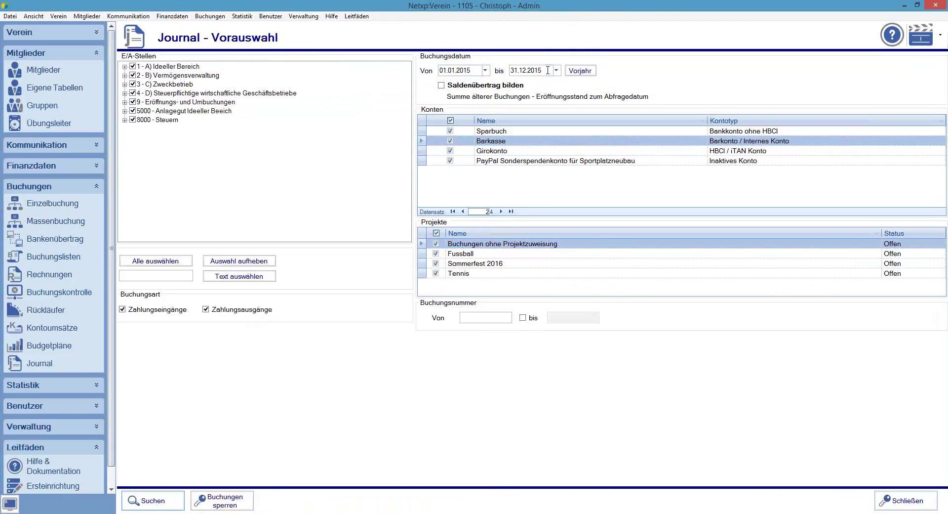
click(475, 69)
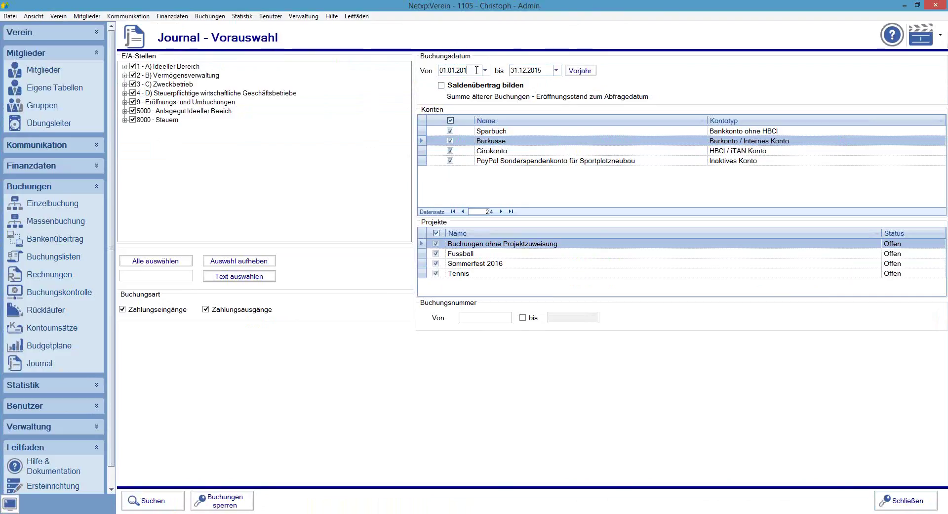
key(BackSpace)
text(6)
click(550, 70)
key(BackSpace)
text(6)
click(153, 507)
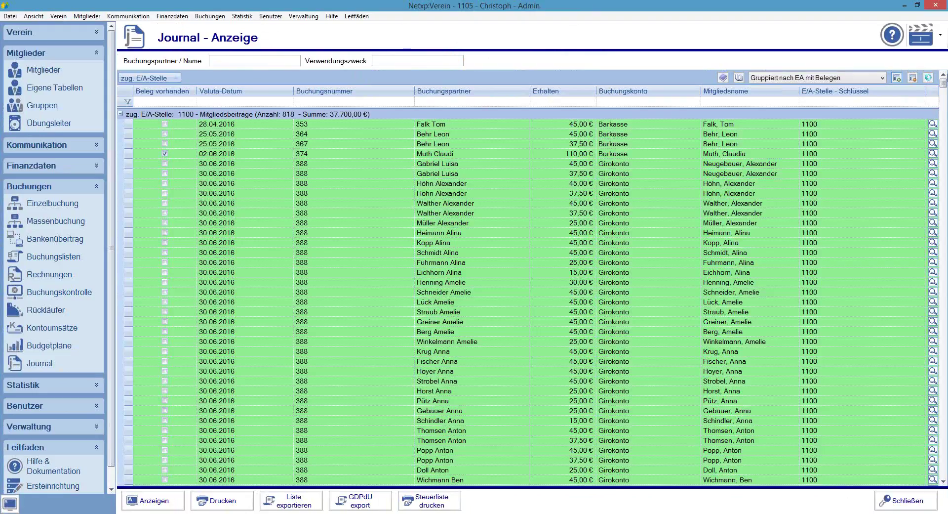
Open the details of booking 387 in the journal group 2100 - Zinsen und sonstige Kapitalerträge.
drag(945, 85, 608, 447)
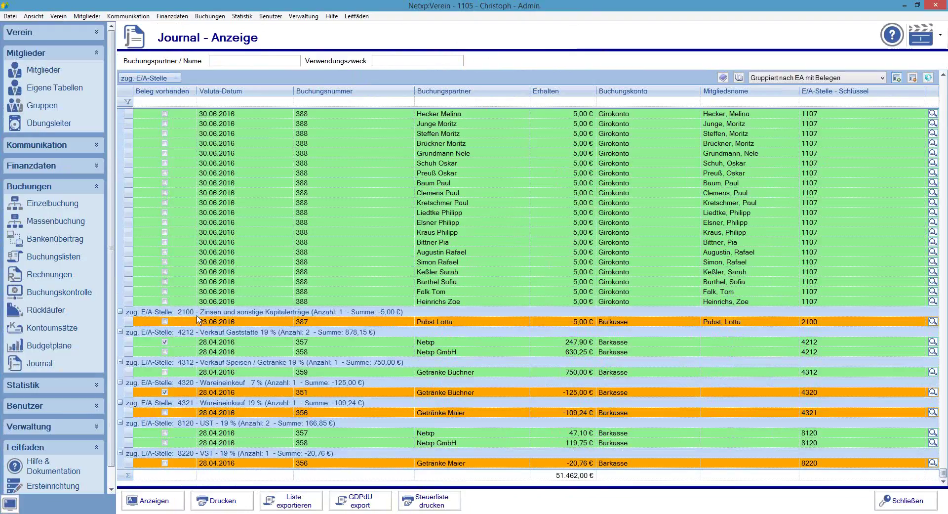
click(265, 324)
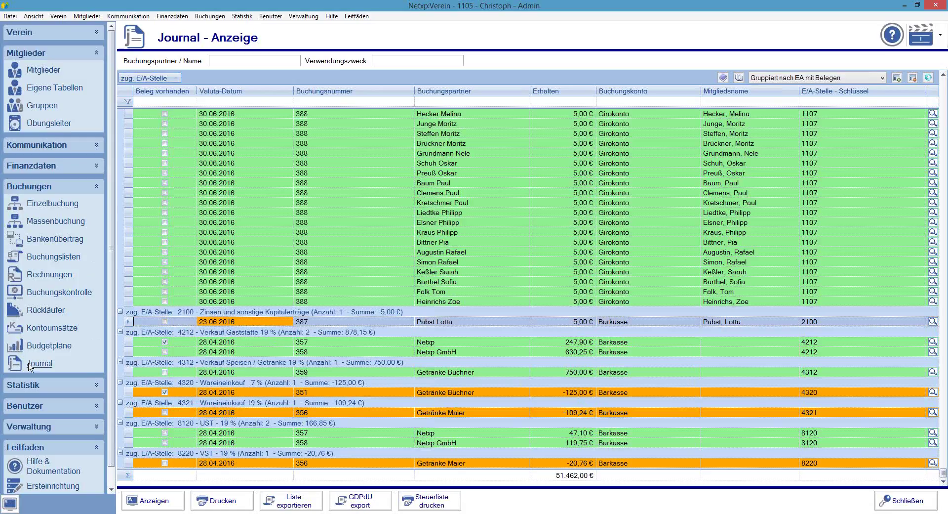
double_click(265, 322)
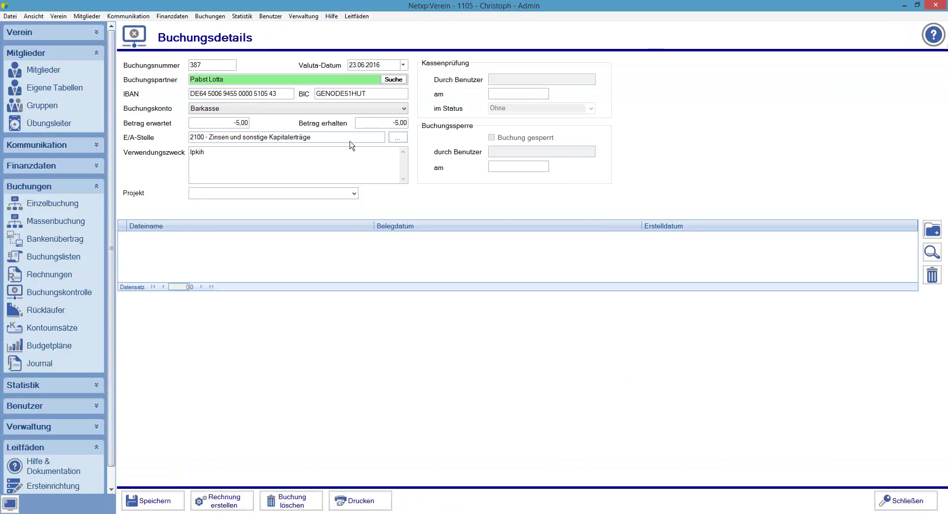
Assign the booking to E/A-Stelle 22002 - Bankgebühren under Vermögensverwaltung, Ausgaben, and save it.
click(399, 139)
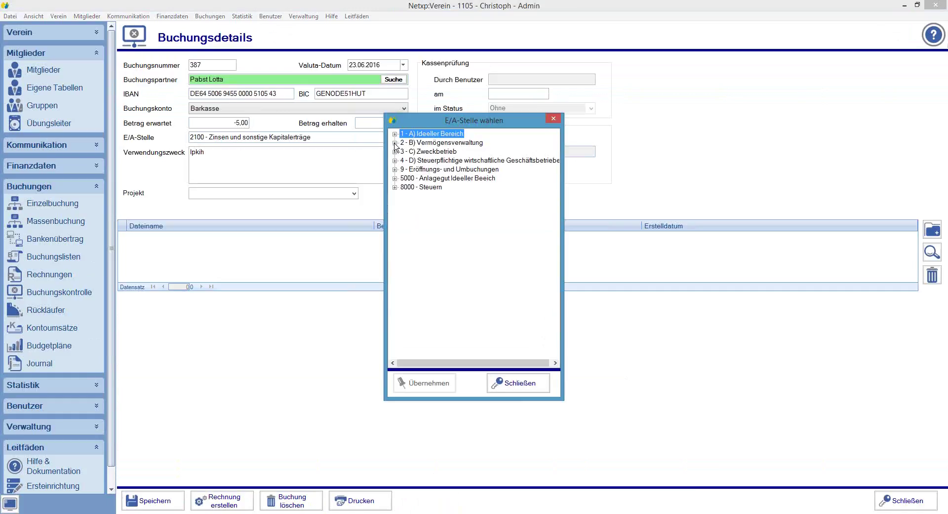
click(395, 152)
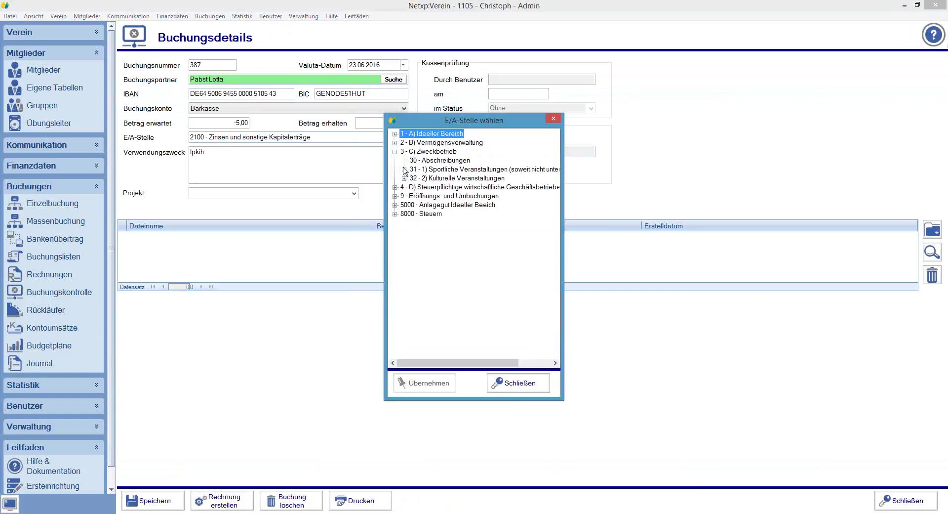
click(404, 169)
click(395, 151)
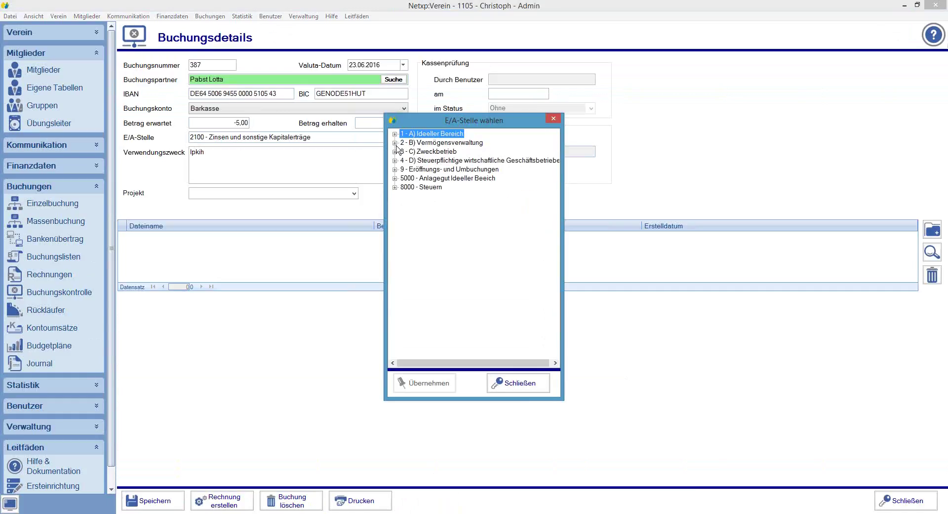
click(395, 143)
click(404, 169)
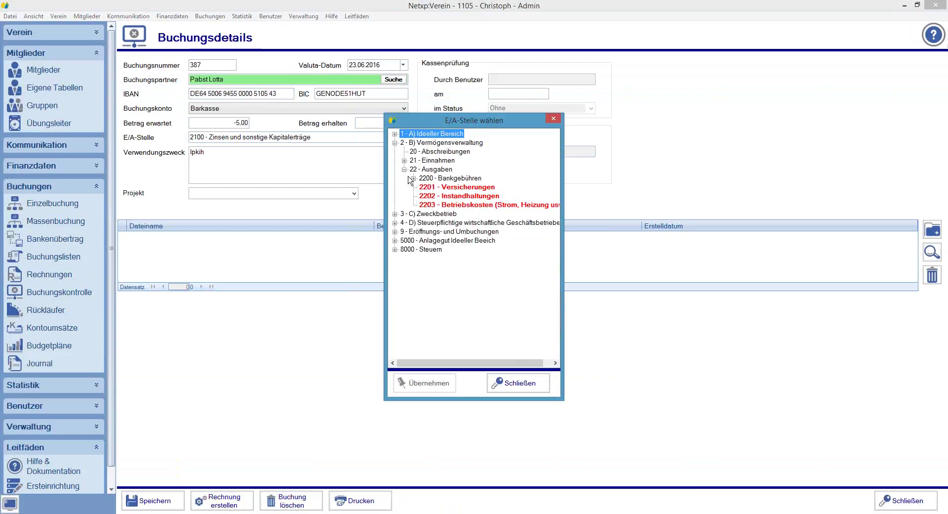
click(449, 178)
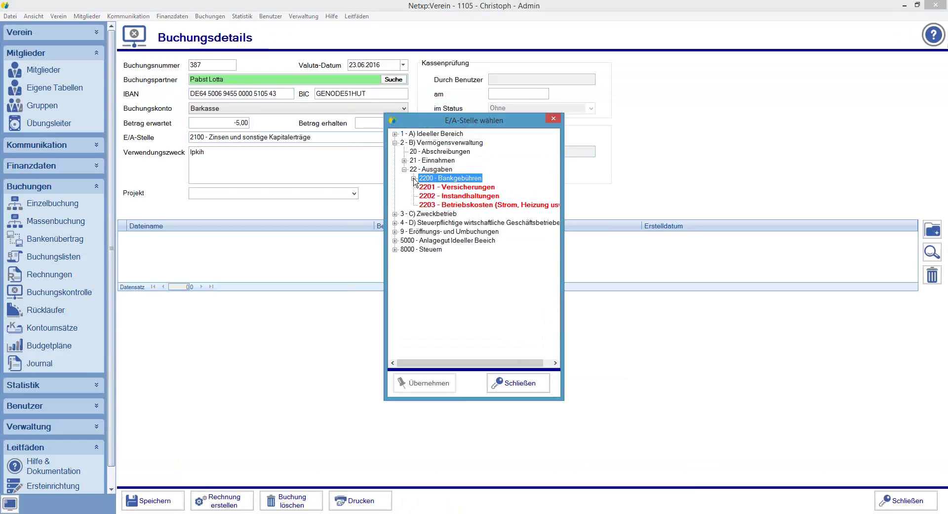
click(414, 178)
click(486, 196)
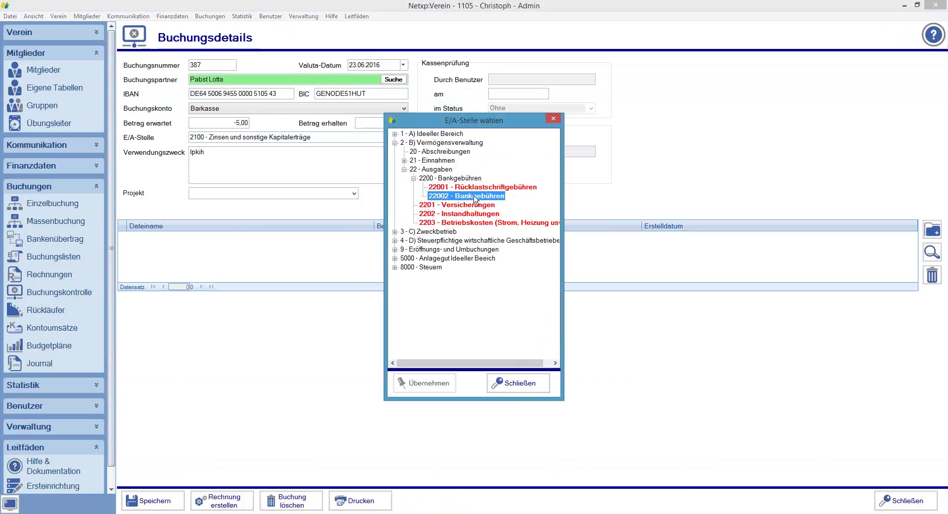
click(424, 385)
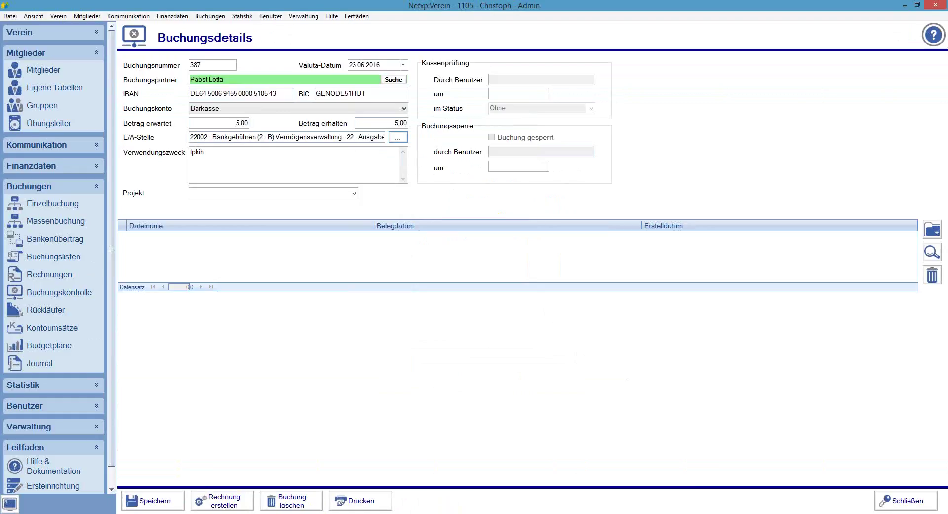
key(ctrl+s)
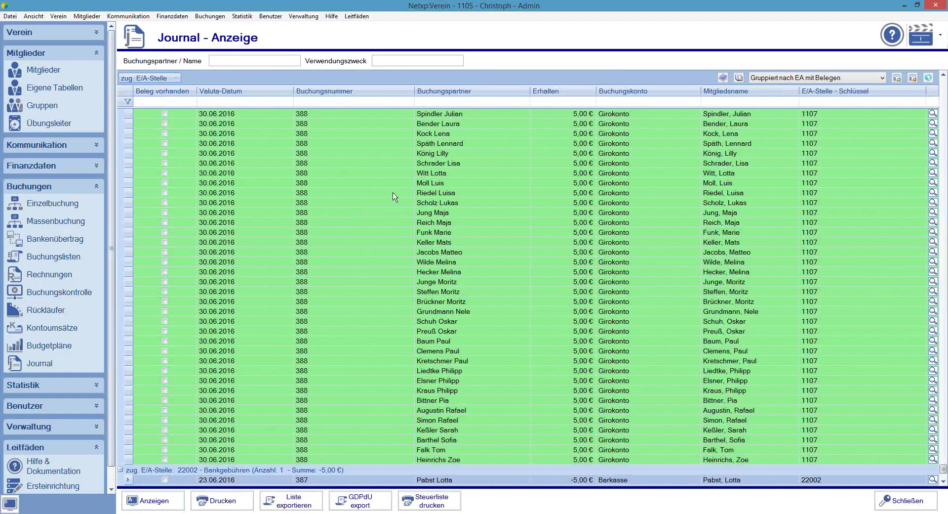
Check booking 387 in the journal group 22002 - Bankgebühren and look through the neighbouring groups.
scroll(400, 267, down, 4)
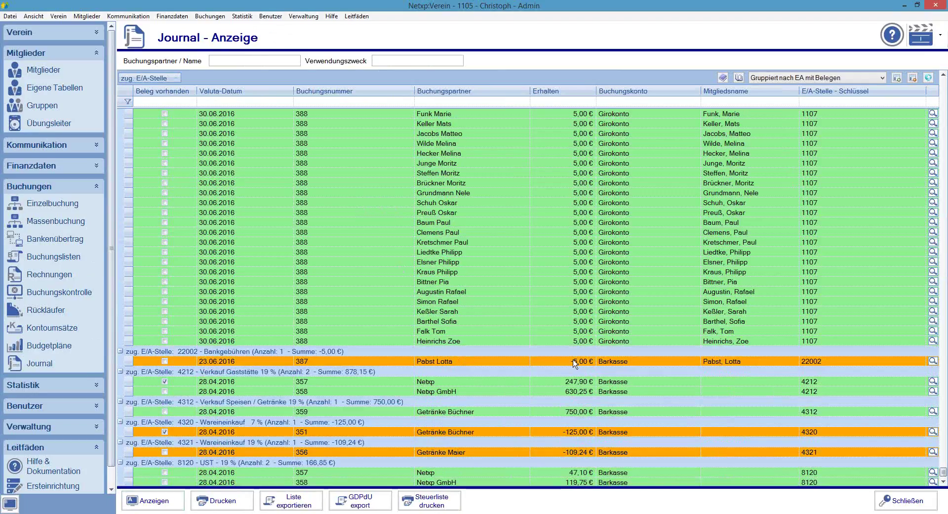
click(446, 361)
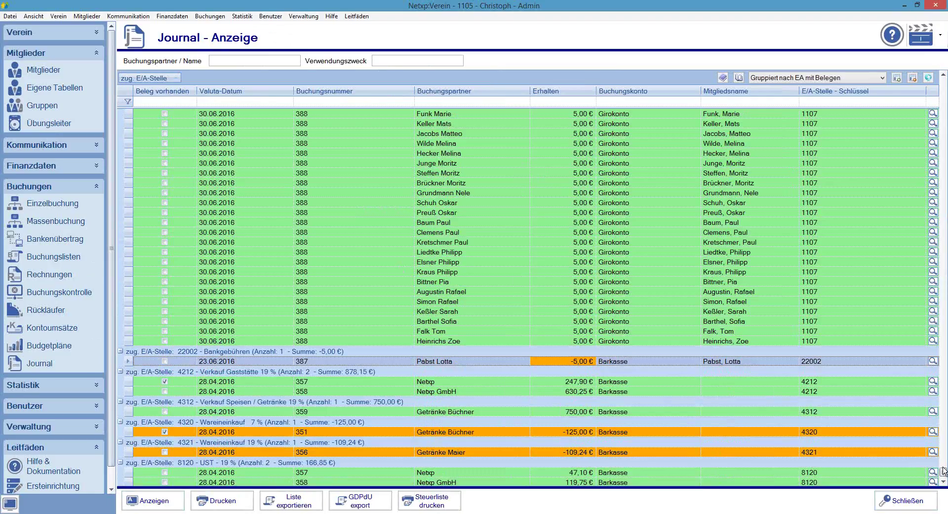
scroll(944, 474, down, 3)
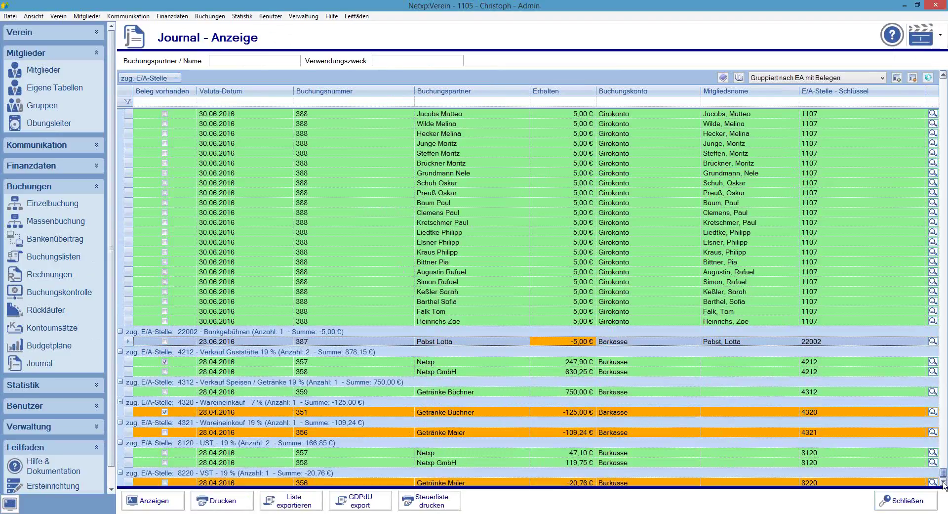
scroll(945, 474, up, 3)
scroll(530, 296, up, 5)
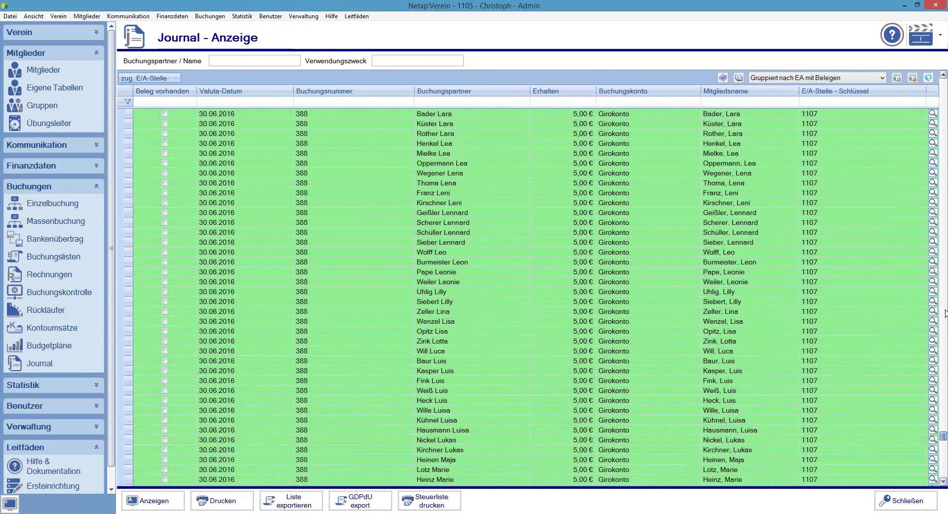
scroll(530, 296, down, 5)
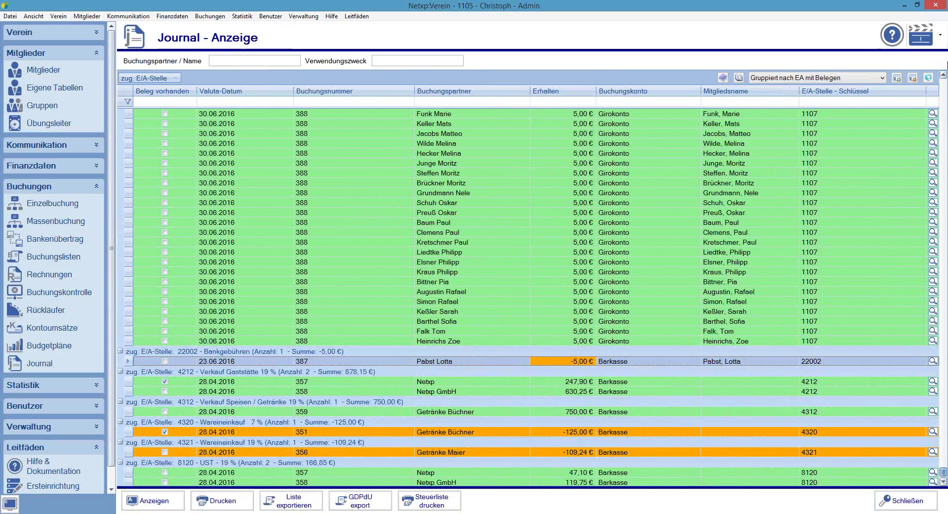
scroll(529, 297, up, 20)
scroll(530, 297, down, 20)
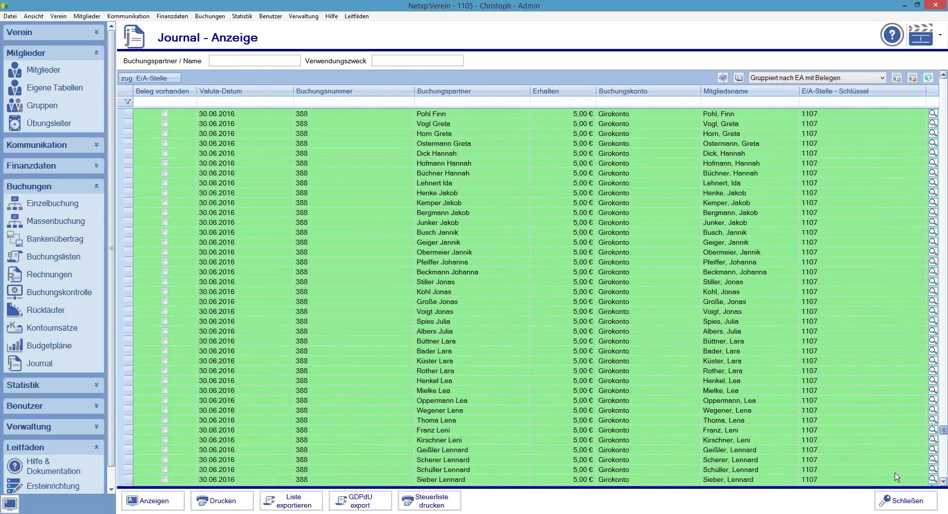
Open the -50,00 € transaction "Rückläufer IBAN fehlerhaft" in Buchungskontrolle for posting against an open claim and show its account transaction information.
click(75, 279)
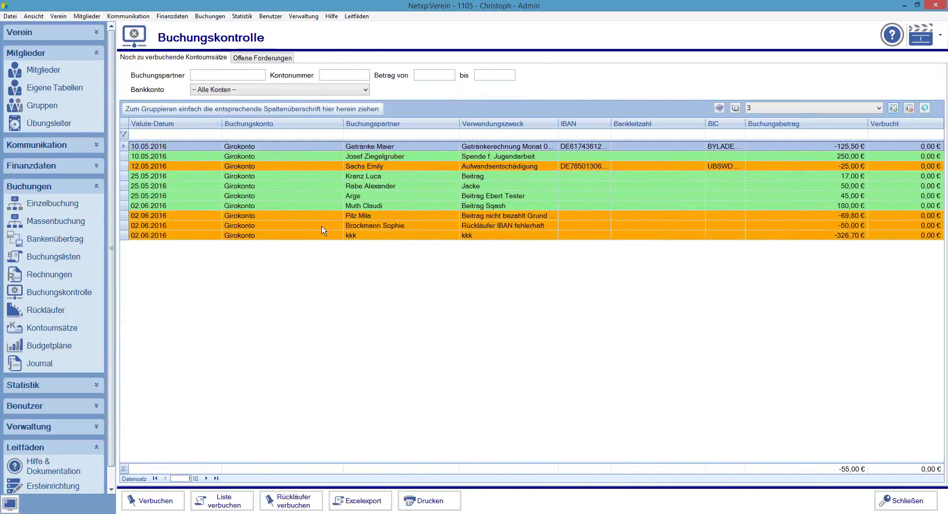
double_click(321, 227)
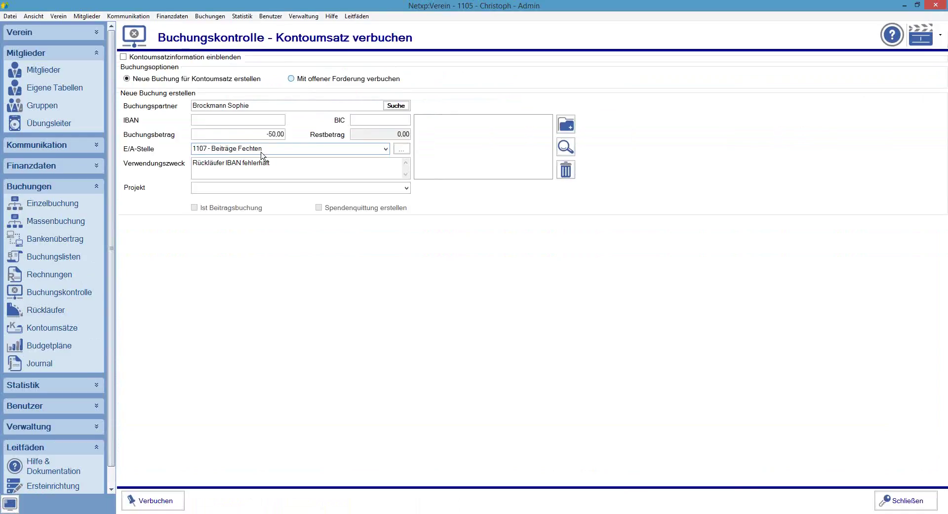
click(305, 80)
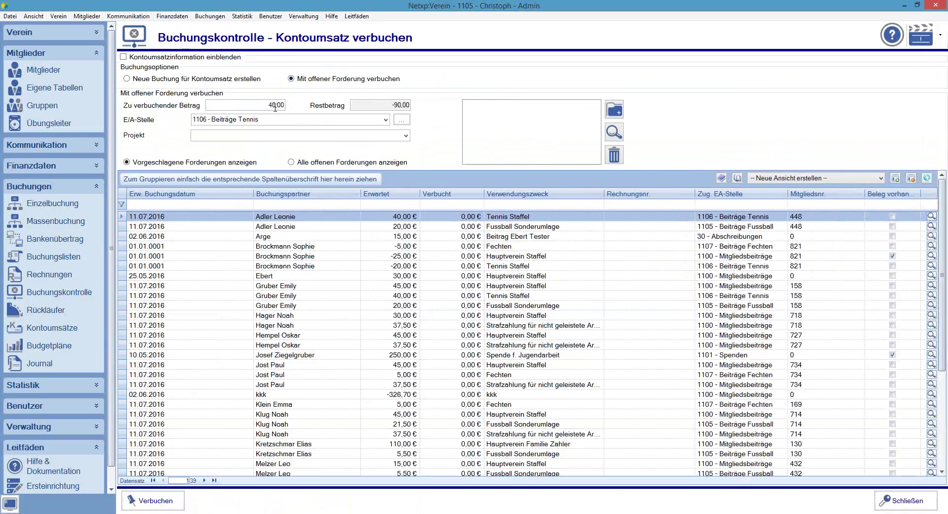
click(385, 195)
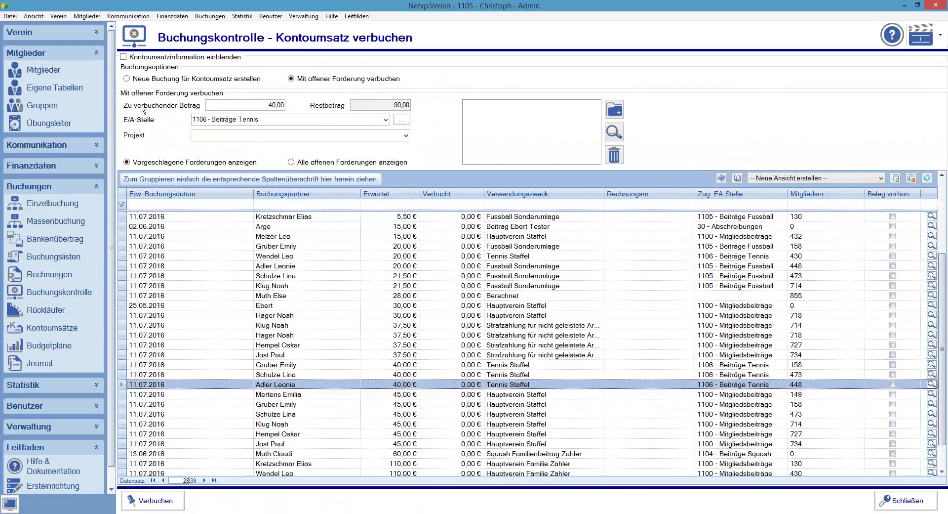
click(139, 58)
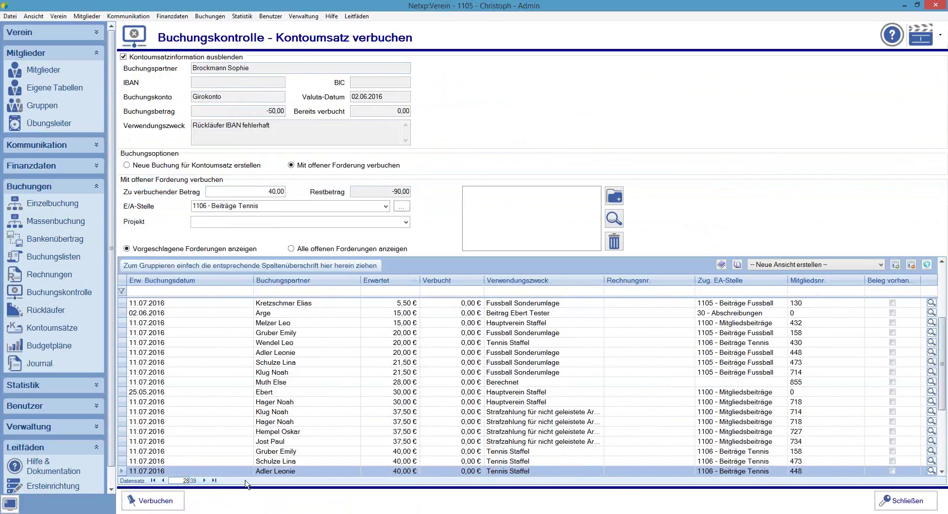
Check the booking partner's open claims with a temporary name filter, and sort the full list by expected amount, highest first.
click(286, 291)
text(bro)
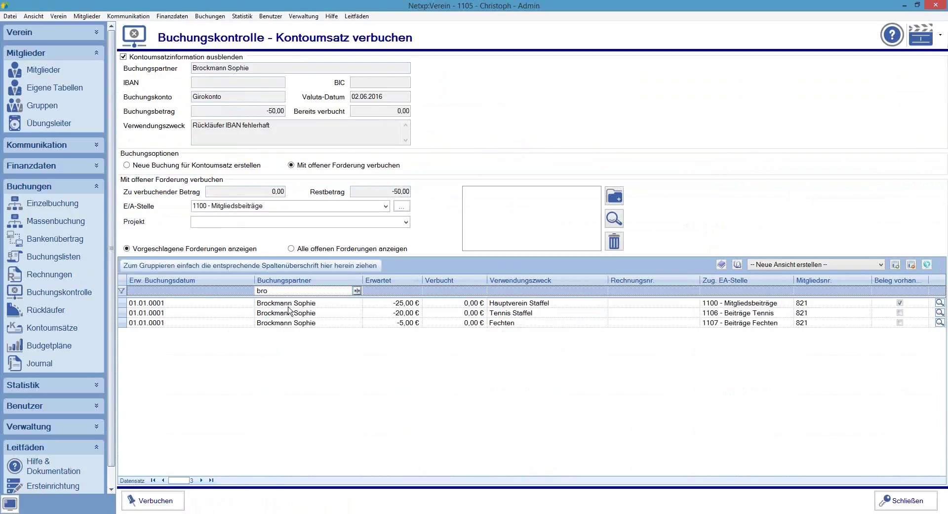
click(357, 290)
click(386, 302)
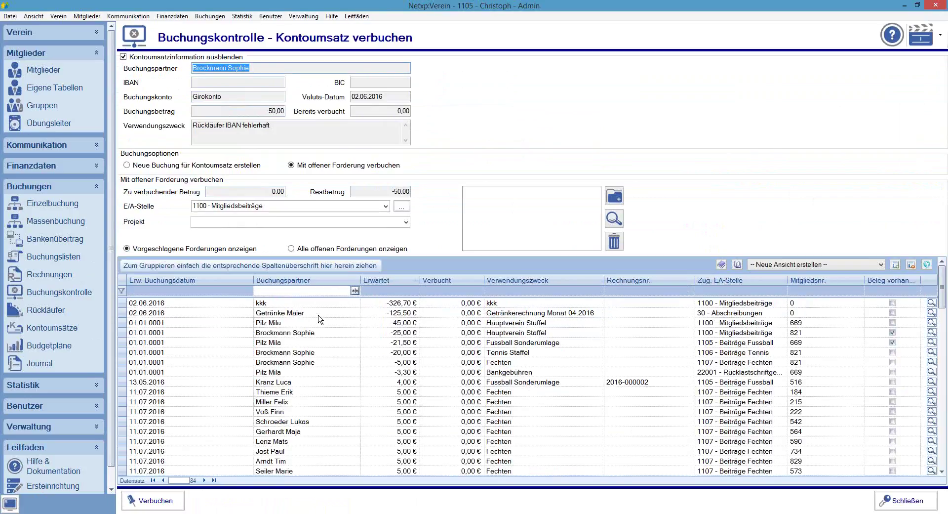
click(391, 280)
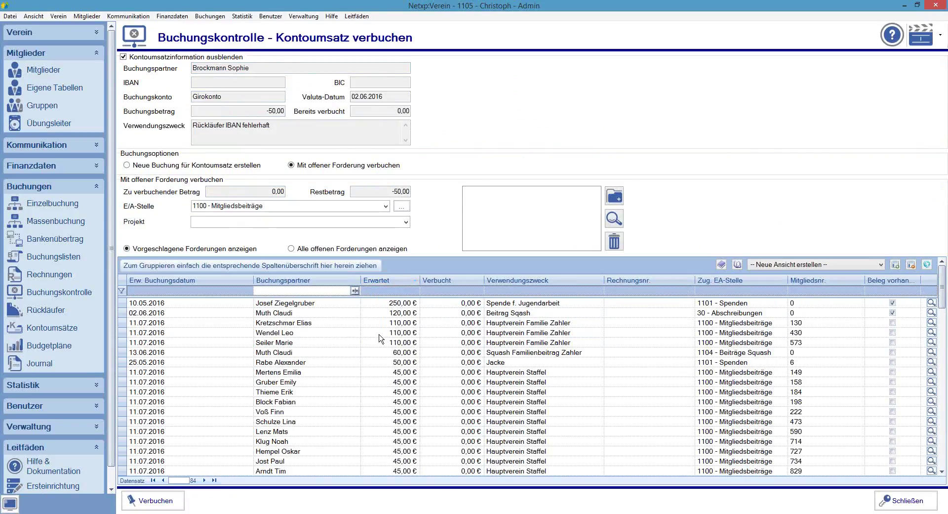
Post the -50,00 € transaction against the last 40,00 € Tennis Staffel claim in the list and acknowledge the booking.
scroll(374, 434, down, 2)
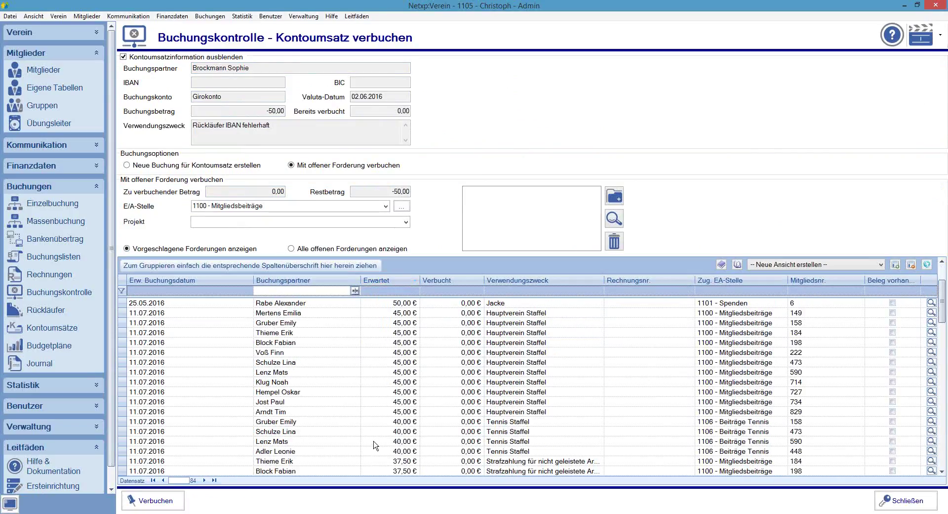
double_click(376, 454)
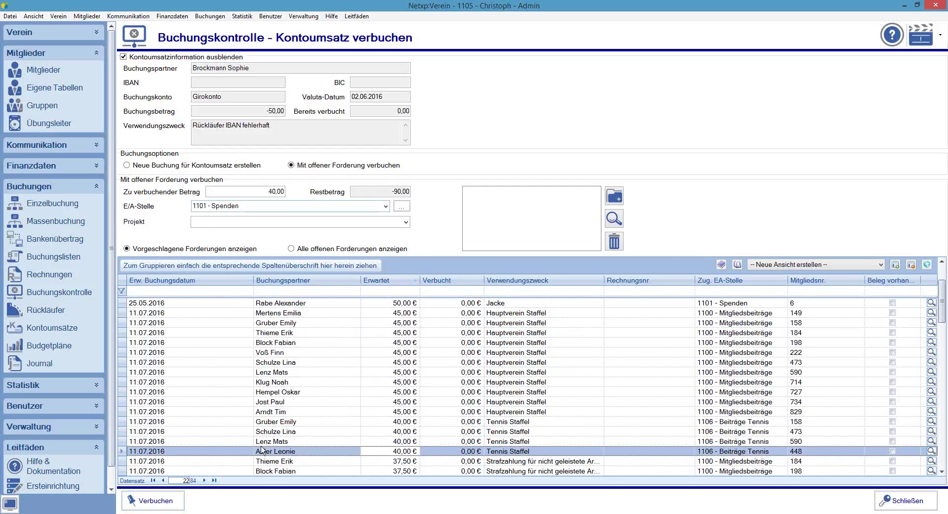
click(151, 500)
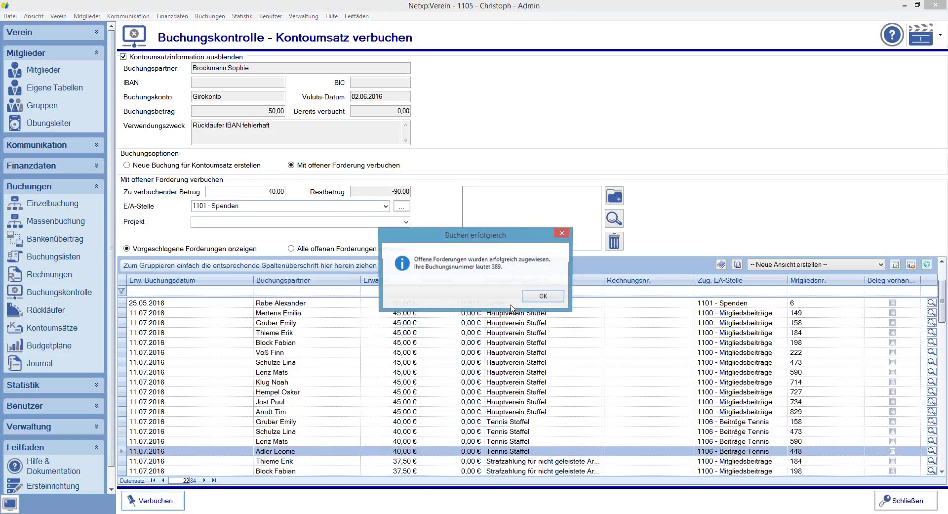
key(Return)
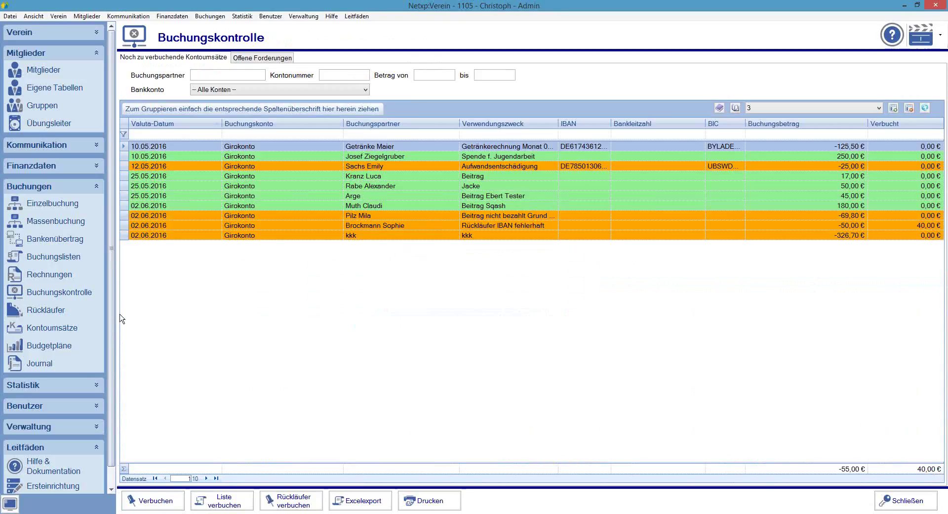
Display the 2016 journal restricted to E/A-Stelle 1101 - Spenden under Ideeller Bereich, Einnahmen.
click(40, 365)
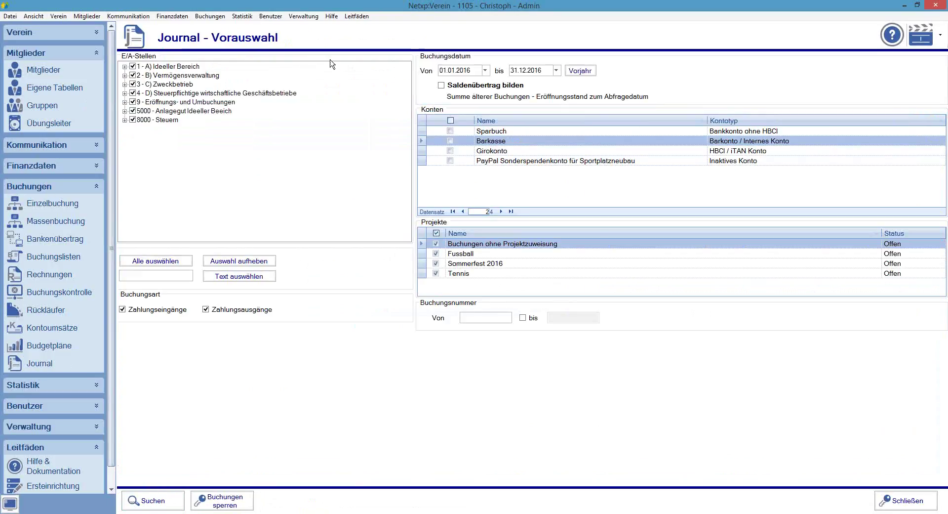
click(238, 262)
click(125, 75)
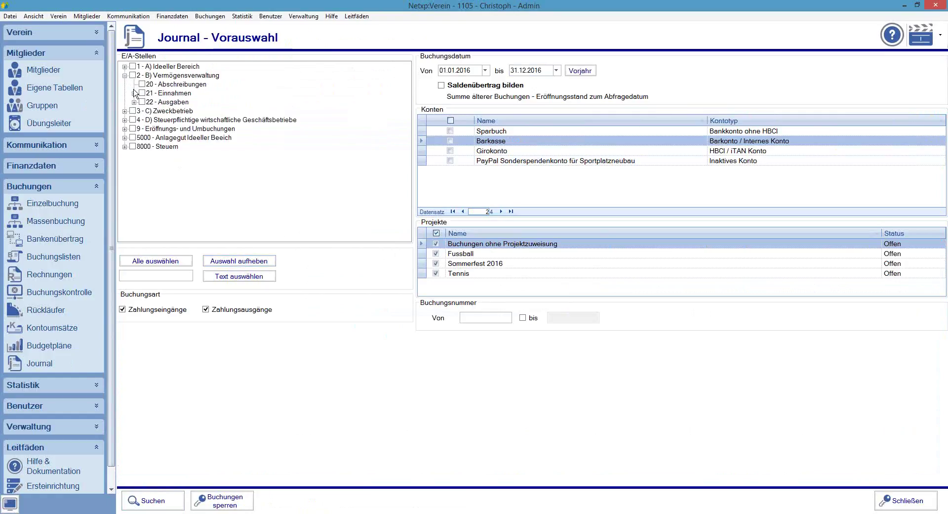
click(142, 92)
click(127, 75)
click(126, 76)
click(127, 76)
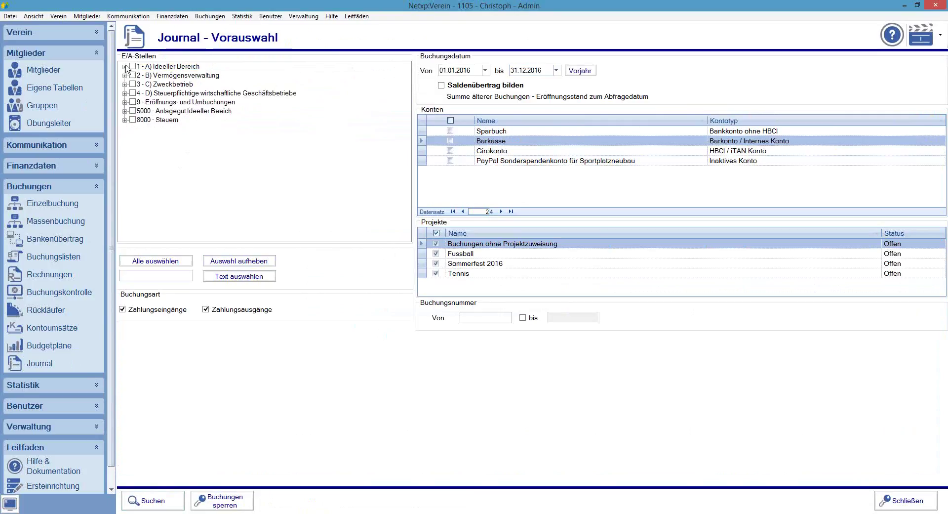
click(125, 66)
click(134, 84)
click(151, 102)
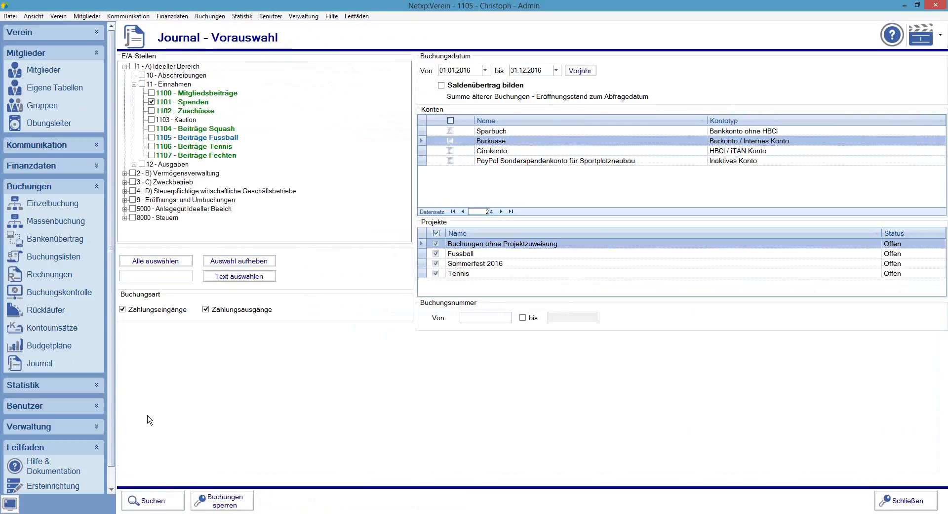
click(165, 508)
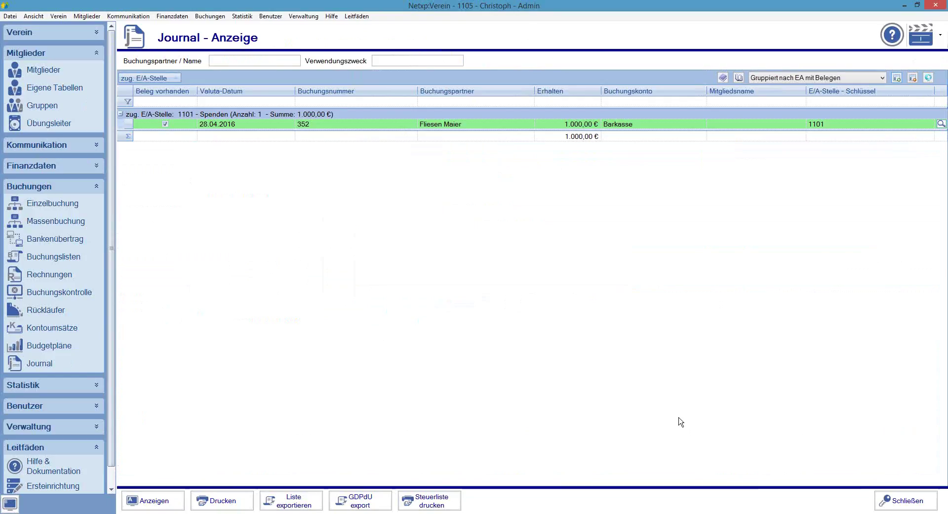
Display the 2016 journal again with all E/A-Stellen selected and look through its groups down to 8220 - VST.
click(887, 502)
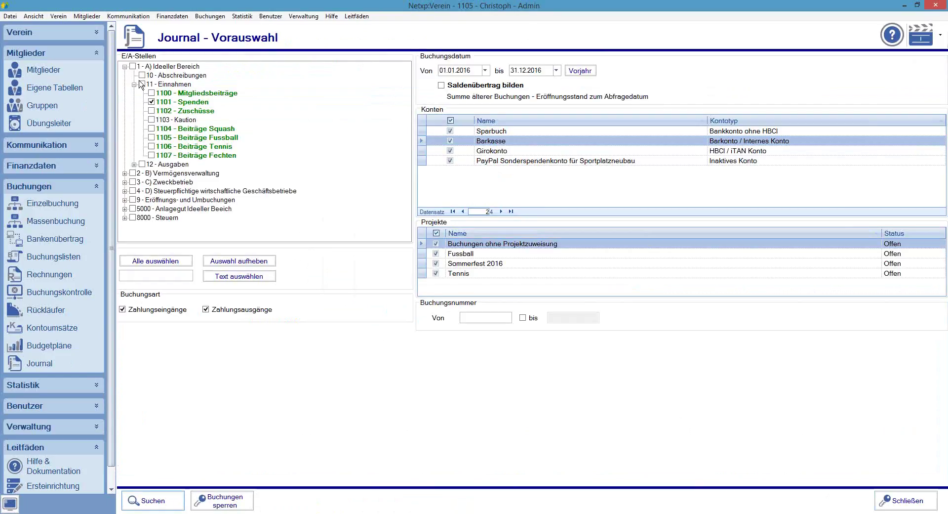
click(155, 261)
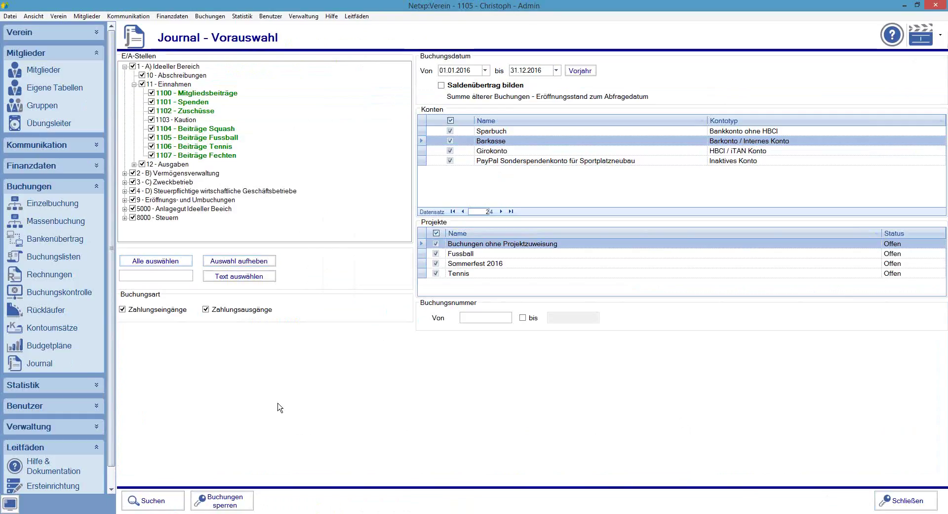
click(158, 500)
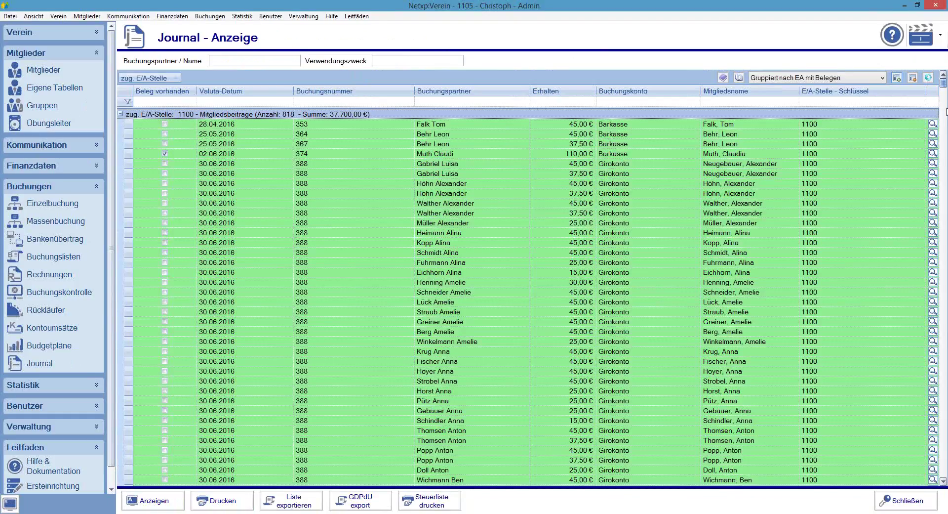
scroll(944, 143, down, 20)
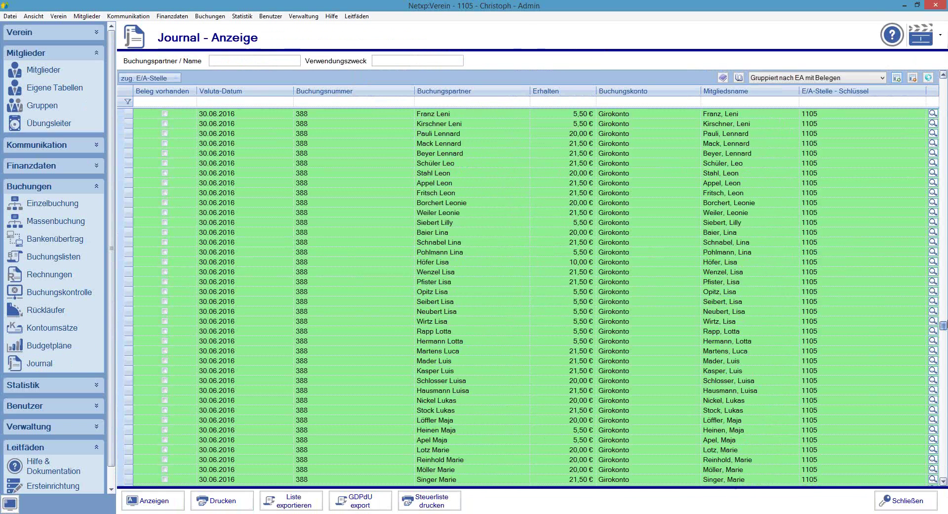
scroll(943, 298, down, 15)
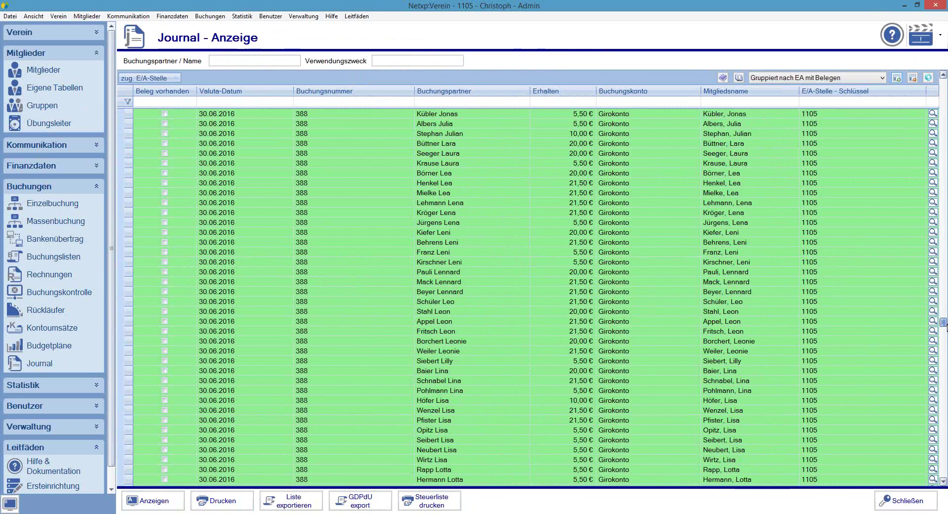
scroll(946, 335, down, 15)
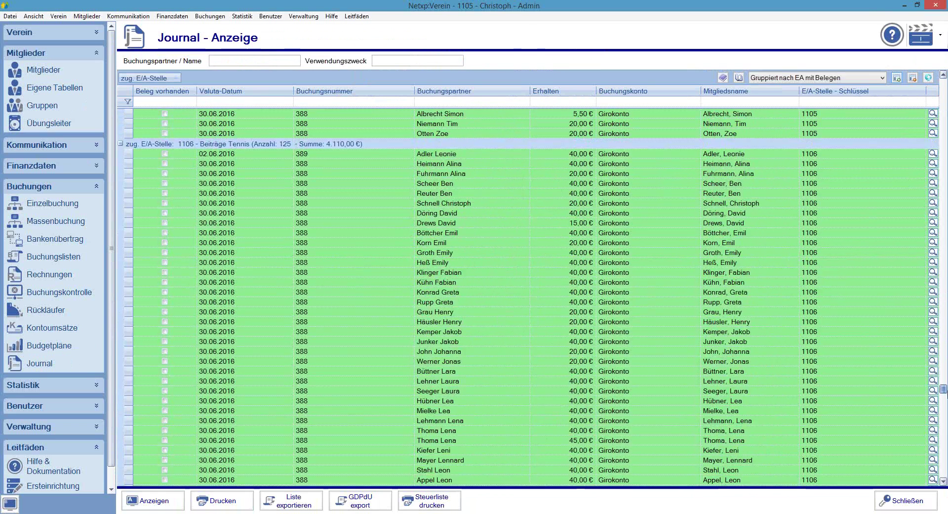
scroll(947, 401, down, 15)
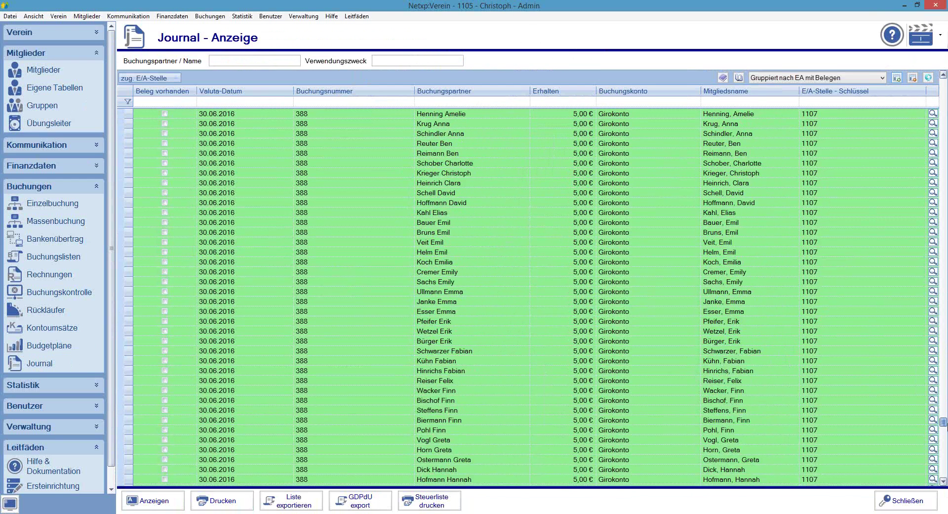
scroll(946, 450, down, 10)
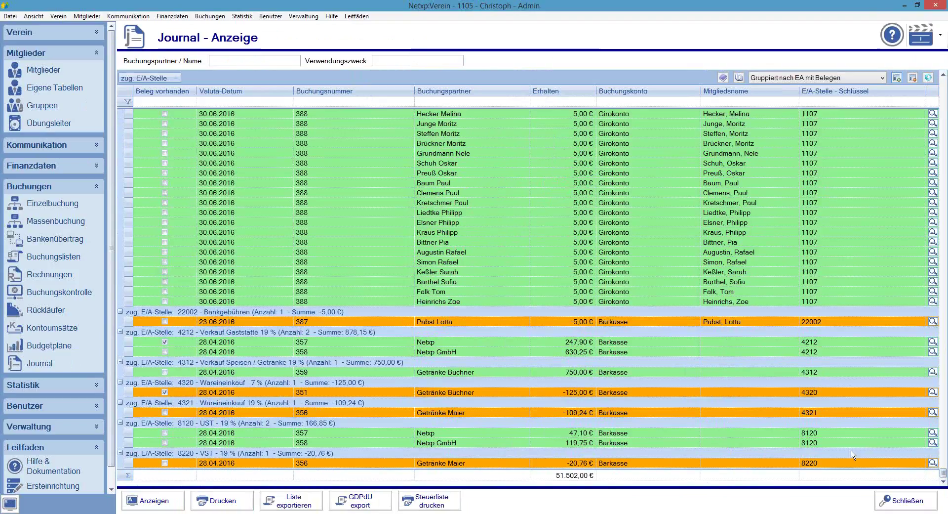
click(373, 325)
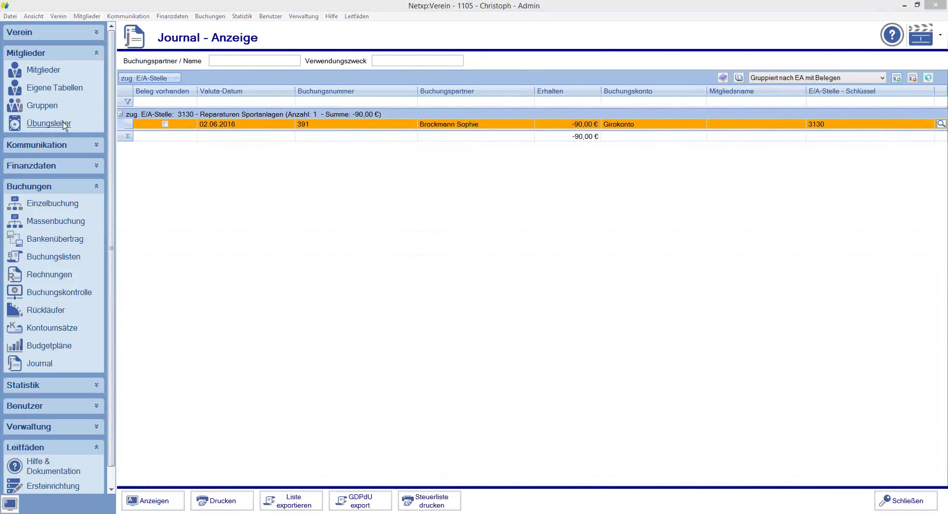
Open booking 391 and assign it to E/A-Stelle 3125 - Schiedsrichterkosten under Zweckbetrieb, Sportliche Veranstaltungen, Ausgaben.
double_click(179, 127)
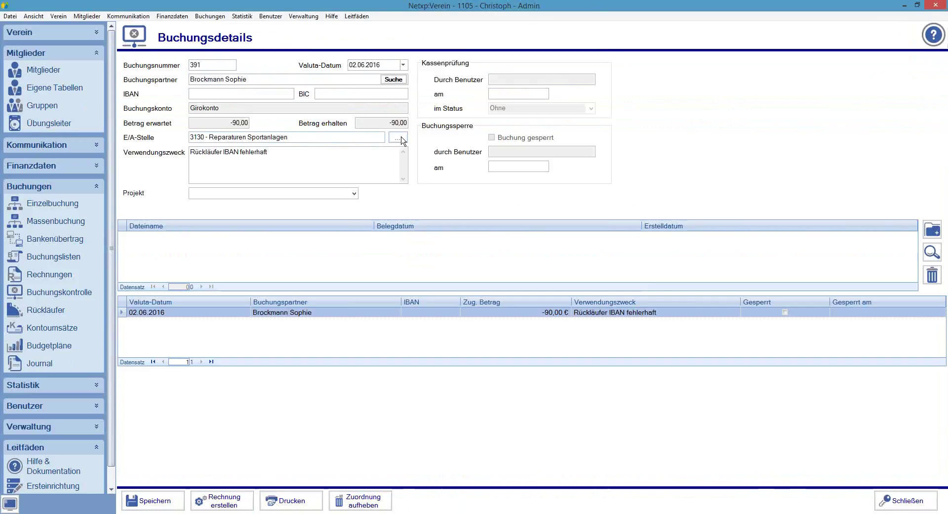
click(398, 138)
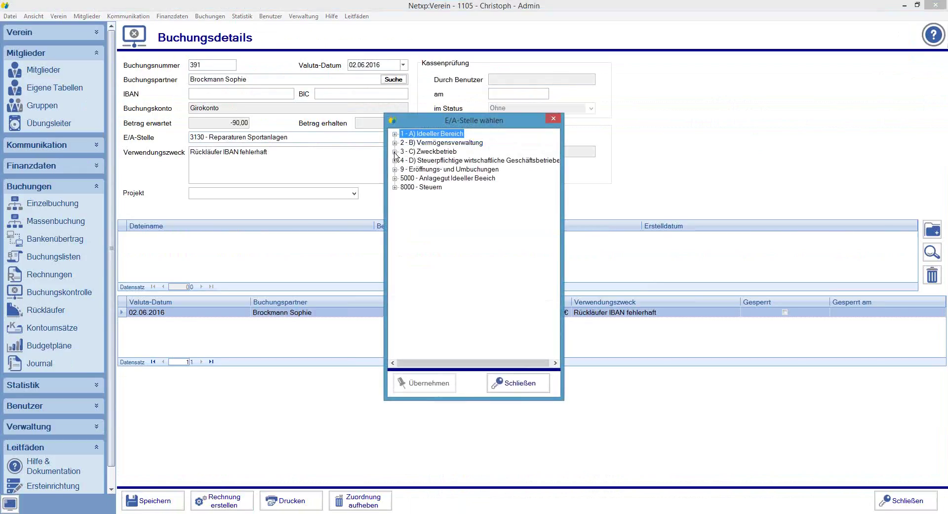
click(395, 152)
click(404, 169)
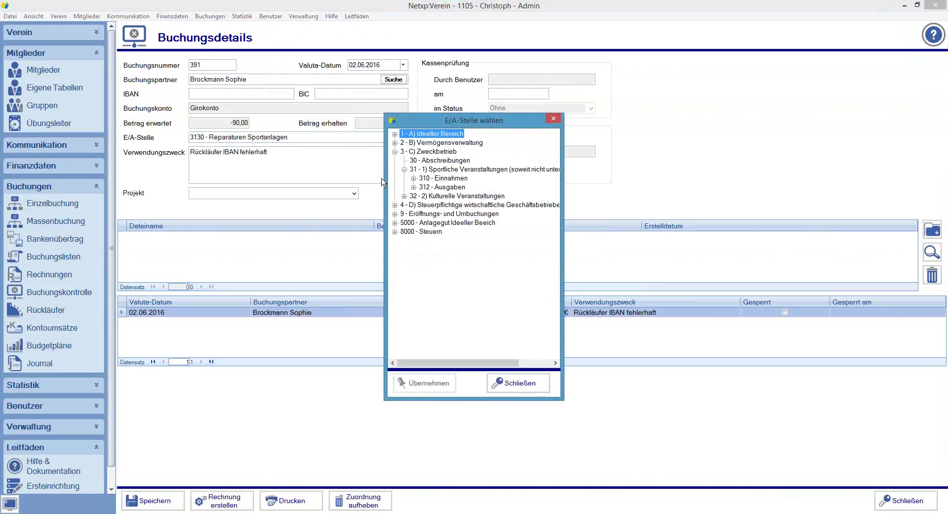
double_click(439, 179)
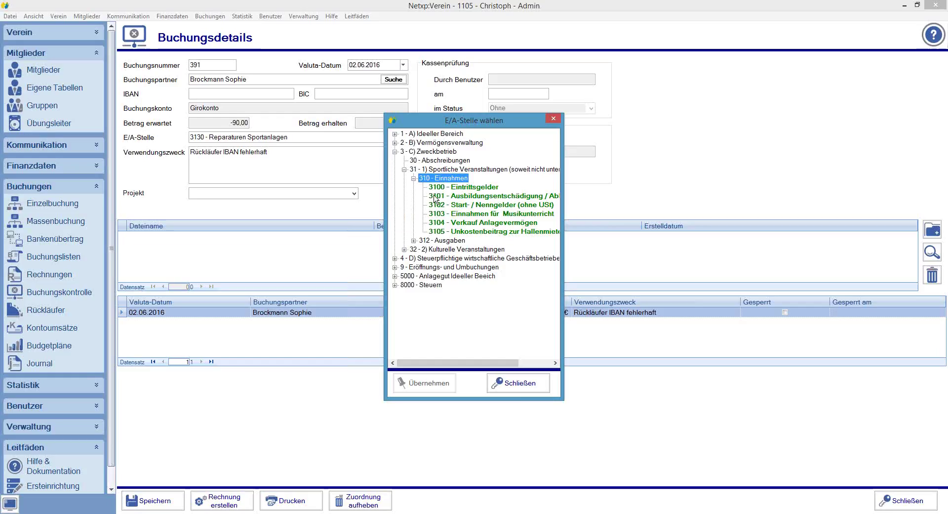
click(413, 179)
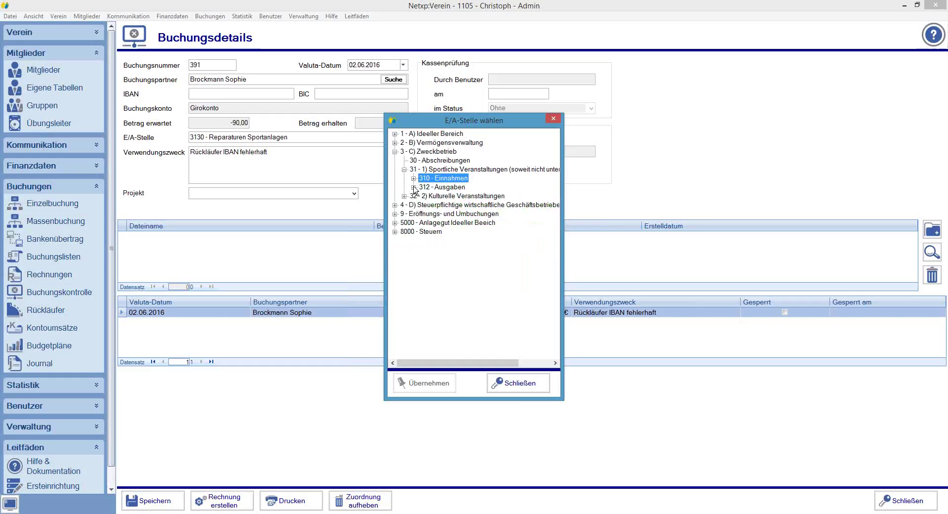
click(414, 187)
click(489, 204)
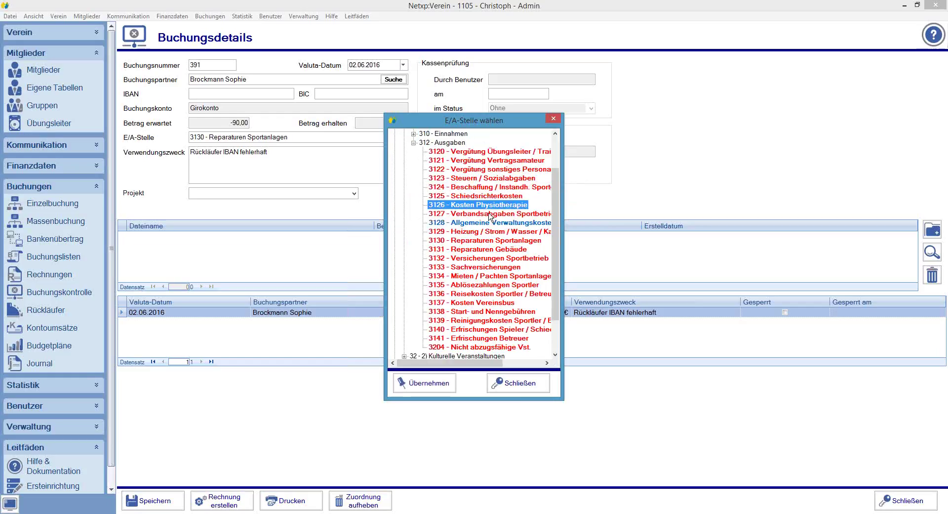
click(484, 196)
click(431, 385)
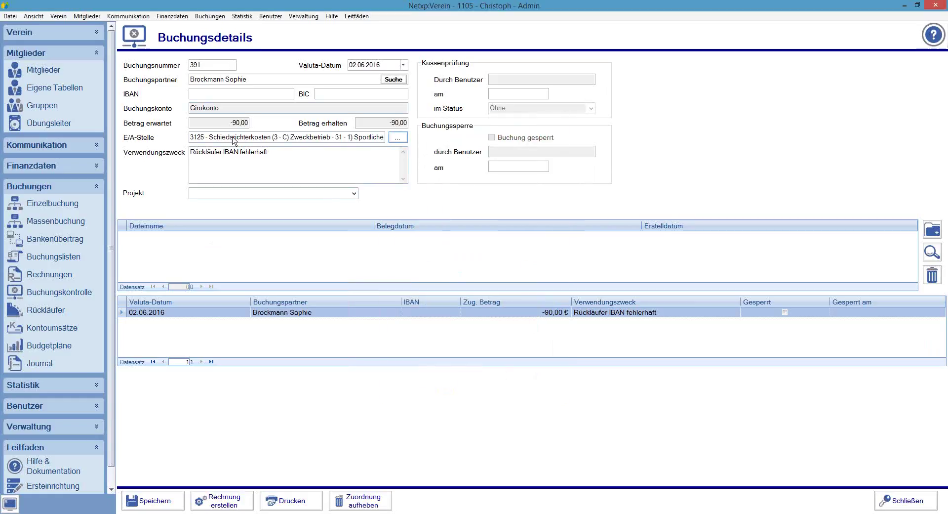
Set booking 391's Verwendungszweck to "Schiedsrichterrechnung", save it and check its entry in the journal.
key(Tab)
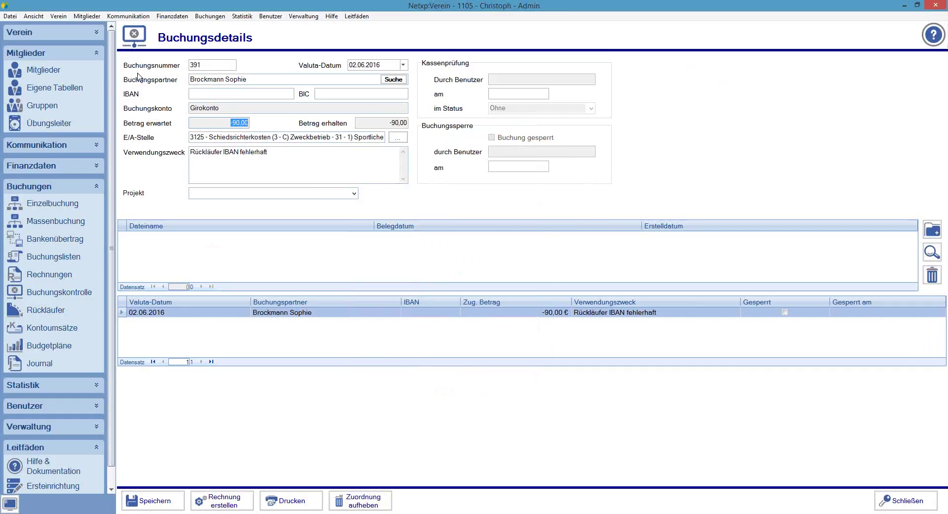
click(255, 80)
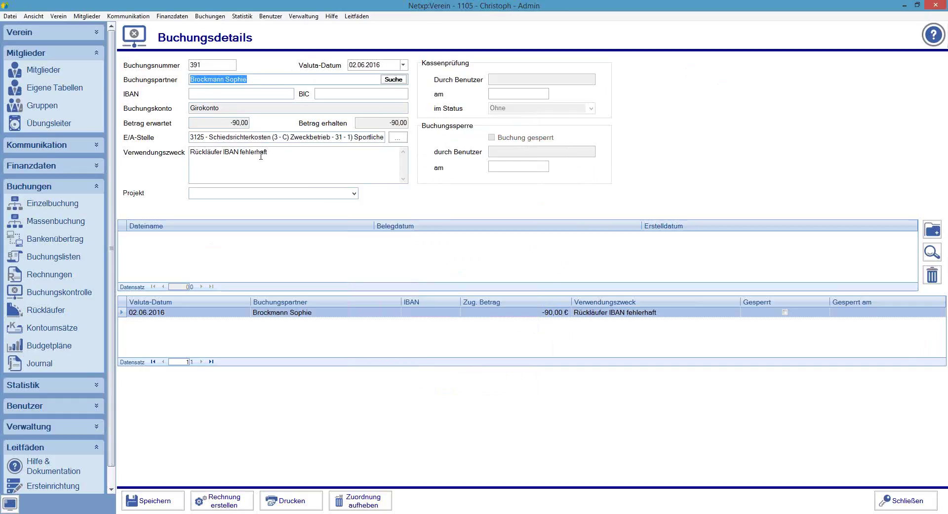
click(293, 152)
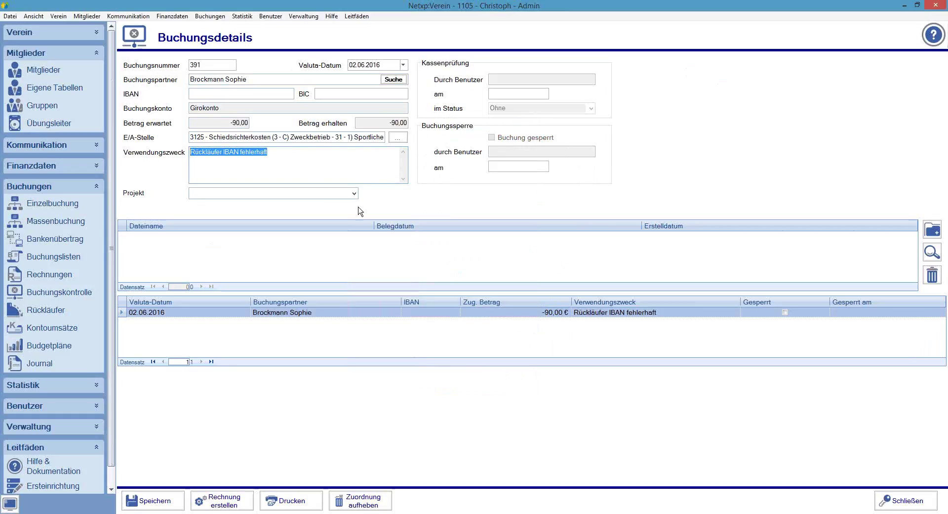
text(S)
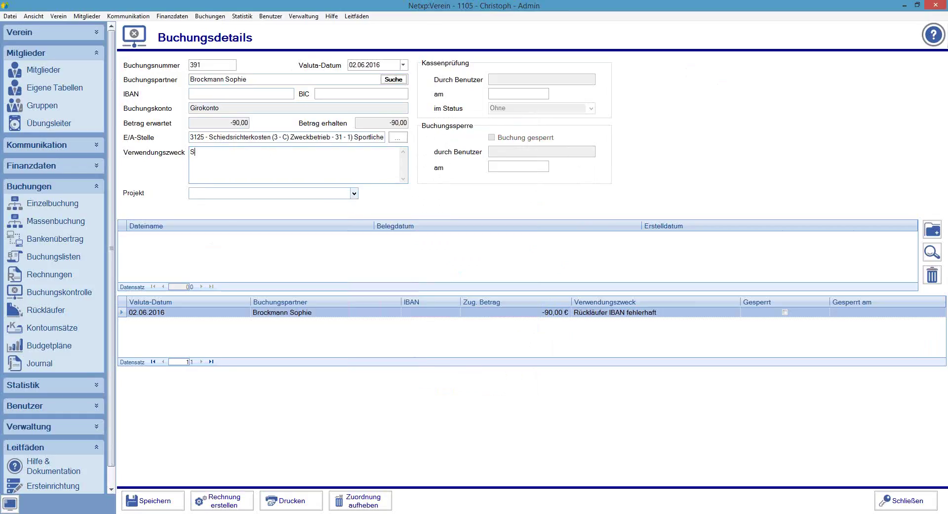
text(chiedsrichtreh)
key(BackSpace)
text(chnung)
click(227, 159)
text(er)
click(144, 503)
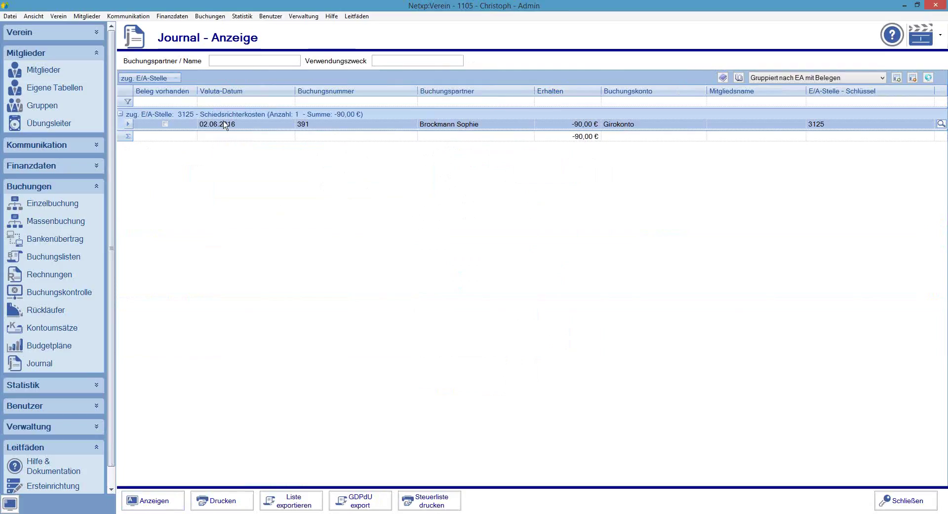
click(330, 127)
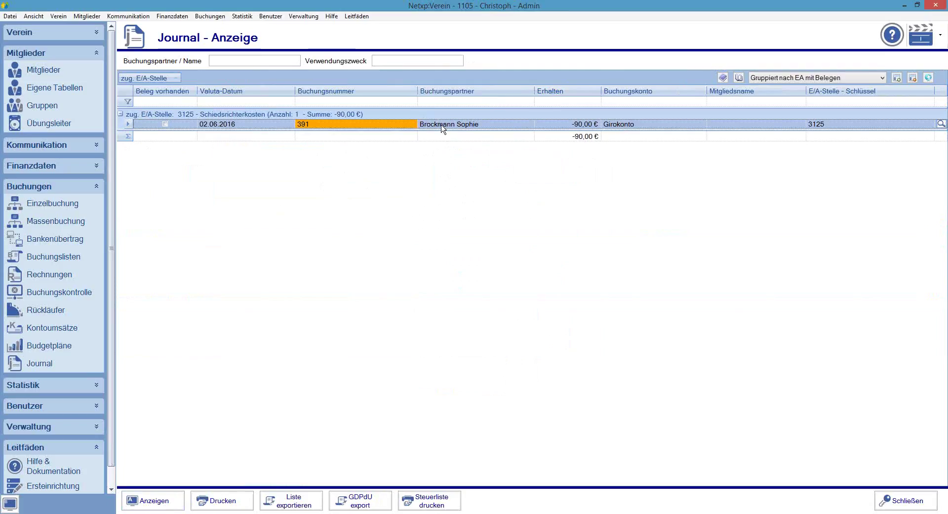
click(442, 128)
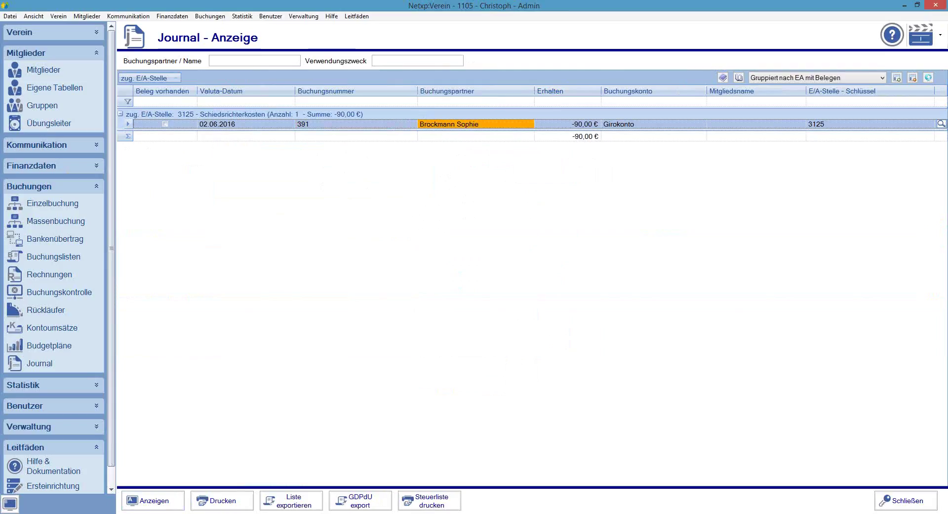